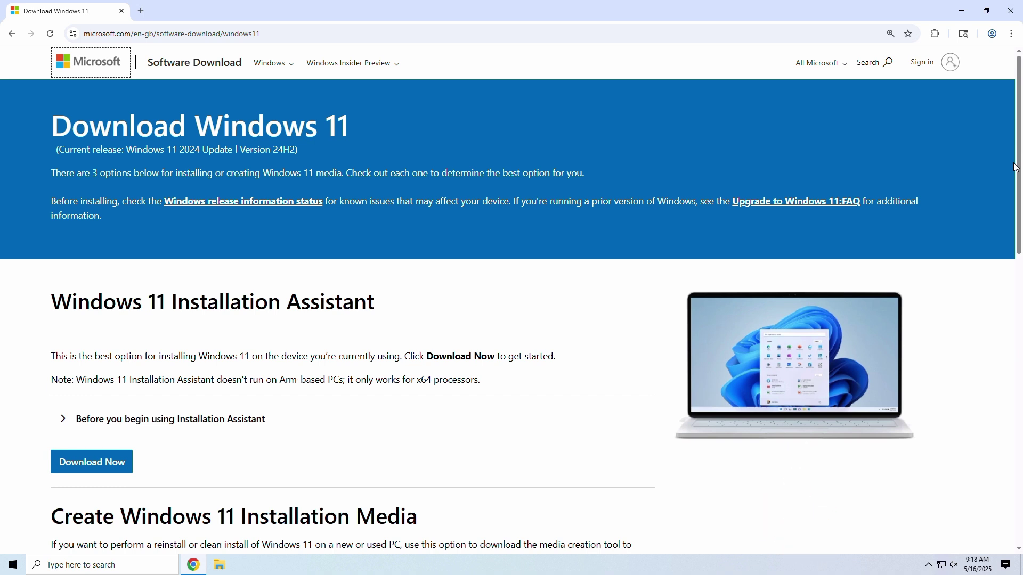
# Step: Choose the Windows 11 multi-edition ISO for x64 devices and request its download
pyautogui.scroll(-7, 939, 194)
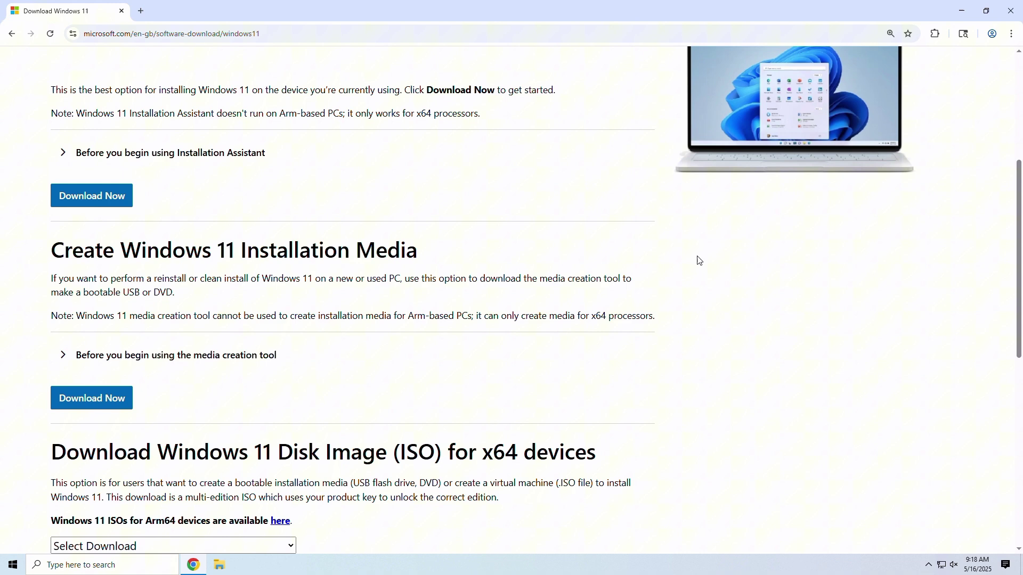
pyautogui.scroll(-2, 660, 268)
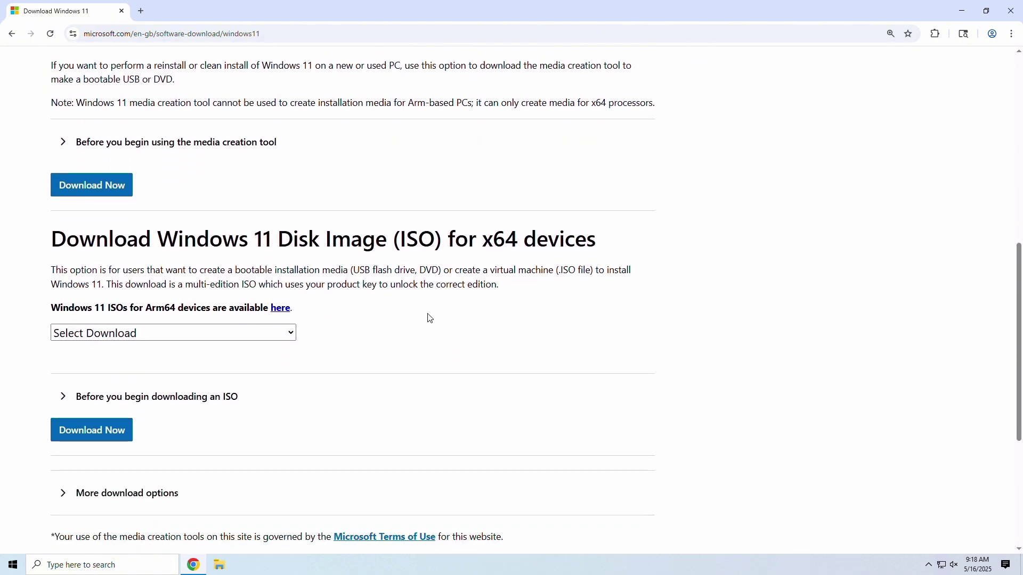
pyautogui.click(275, 335)
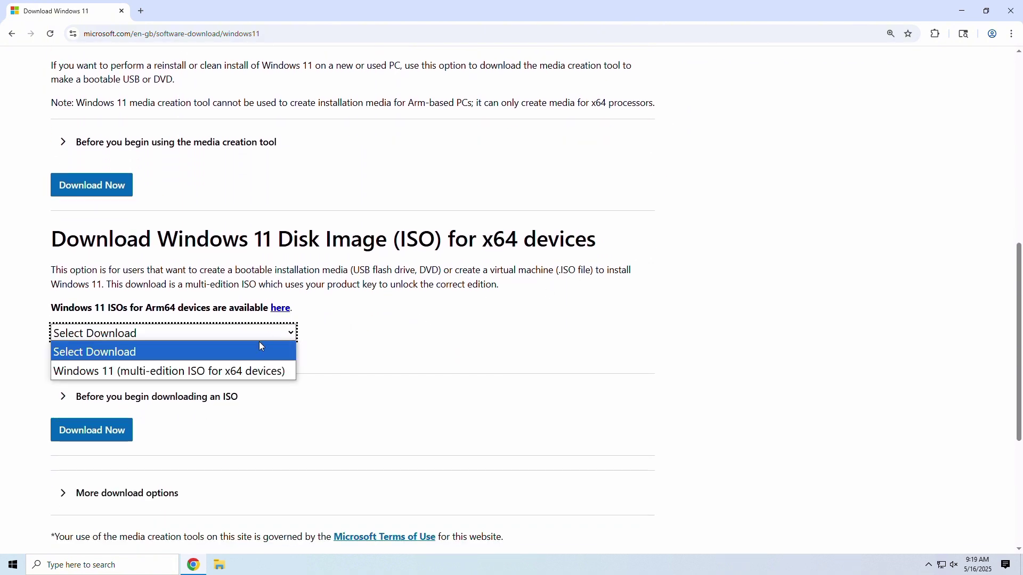
pyautogui.click(261, 371)
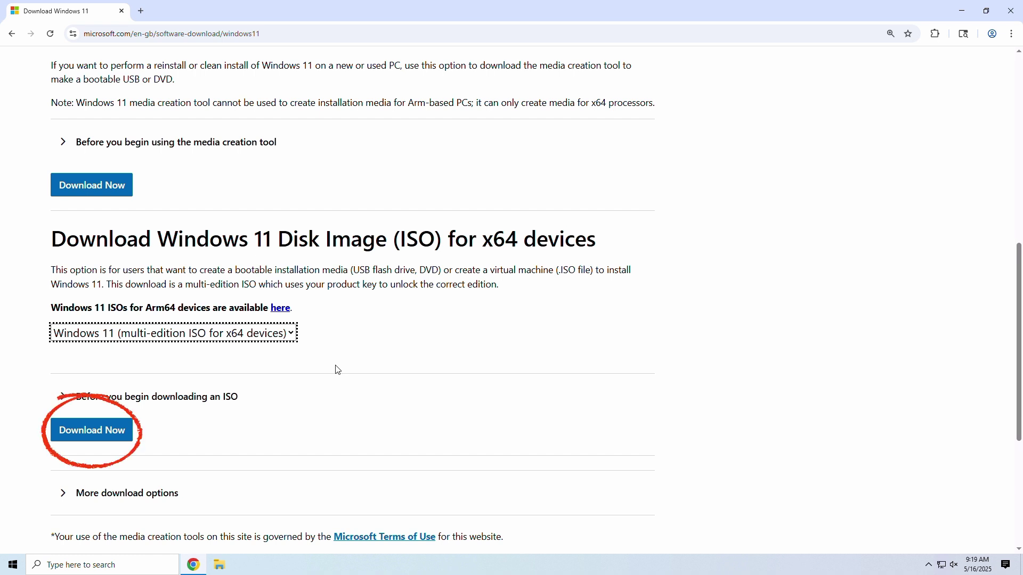
pyautogui.click(121, 441)
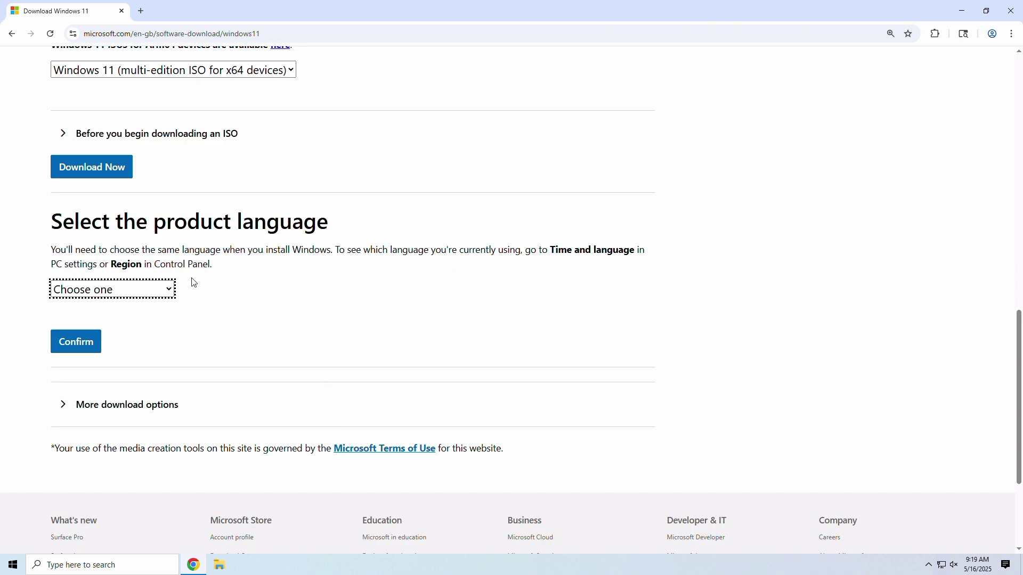
# Step: Confirm English (United States) as the product language and start the 64-bit ISO download
pyautogui.click(170, 291)
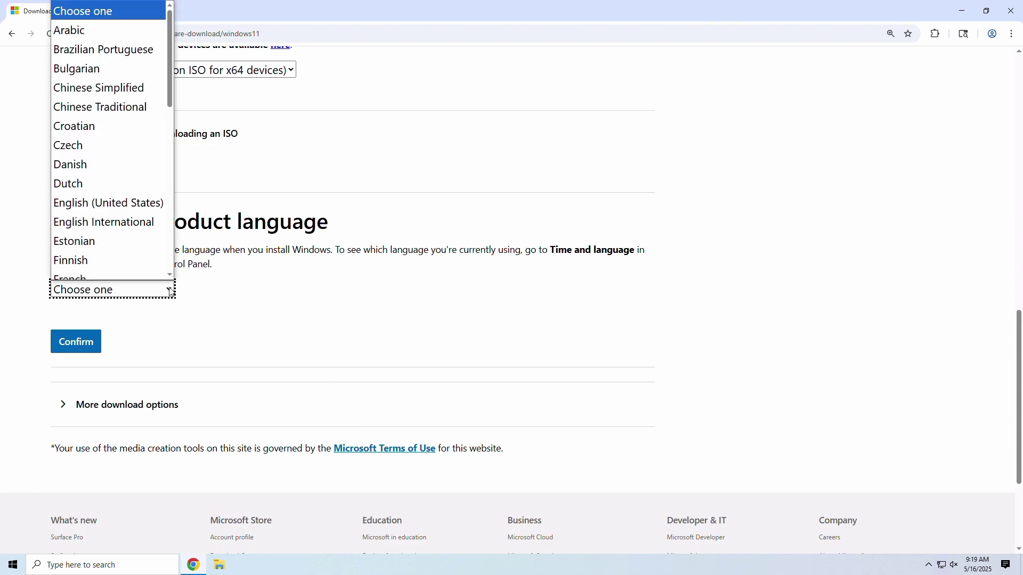
pyautogui.click(156, 204)
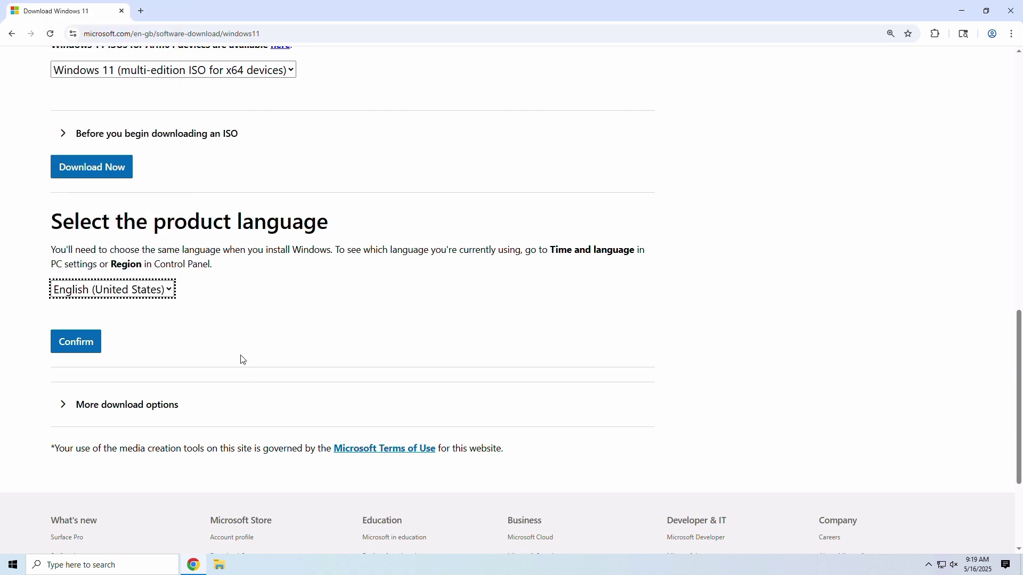
pyautogui.click(96, 349)
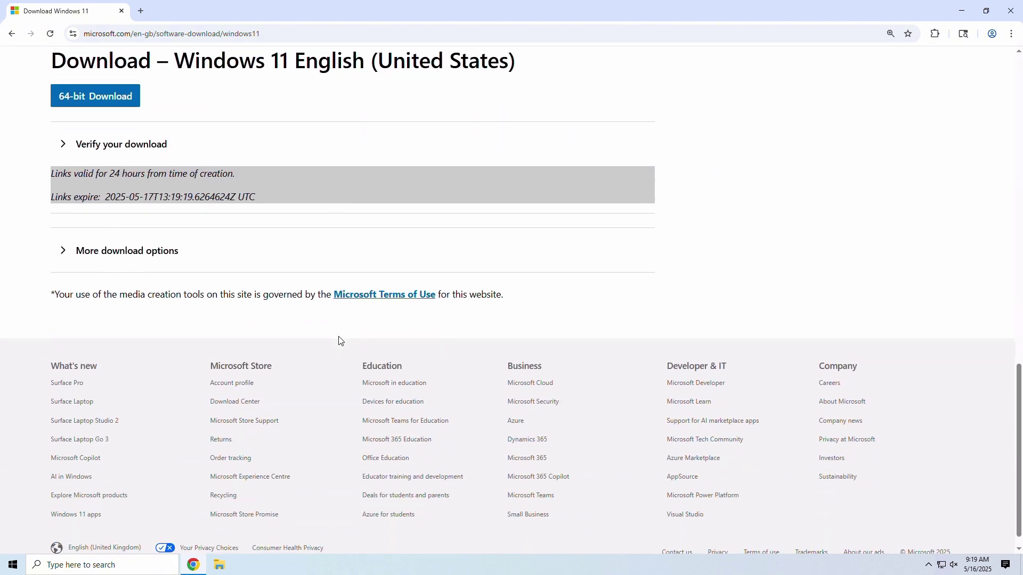
pyautogui.scroll(1, 341, 340)
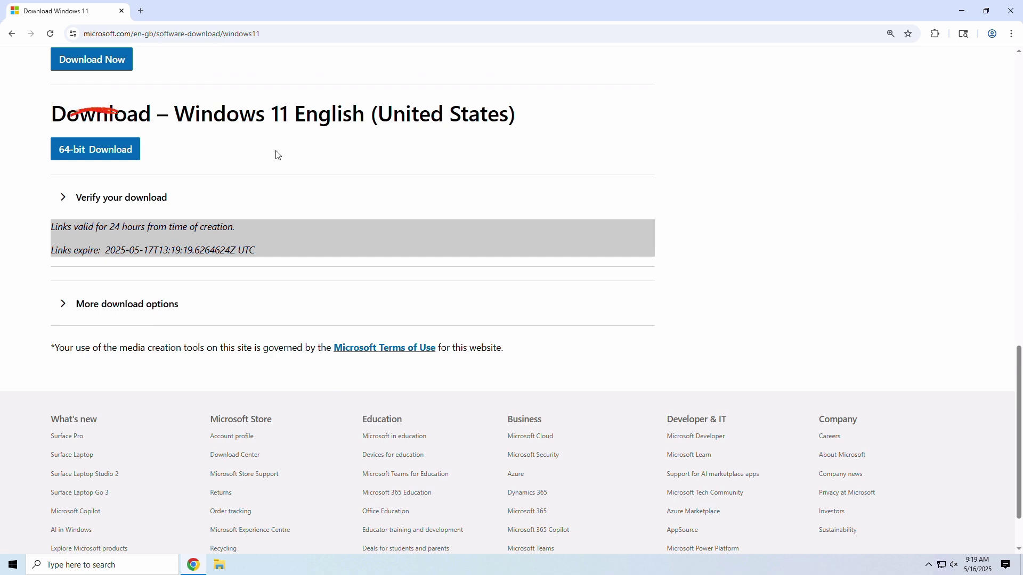
pyautogui.click(128, 154)
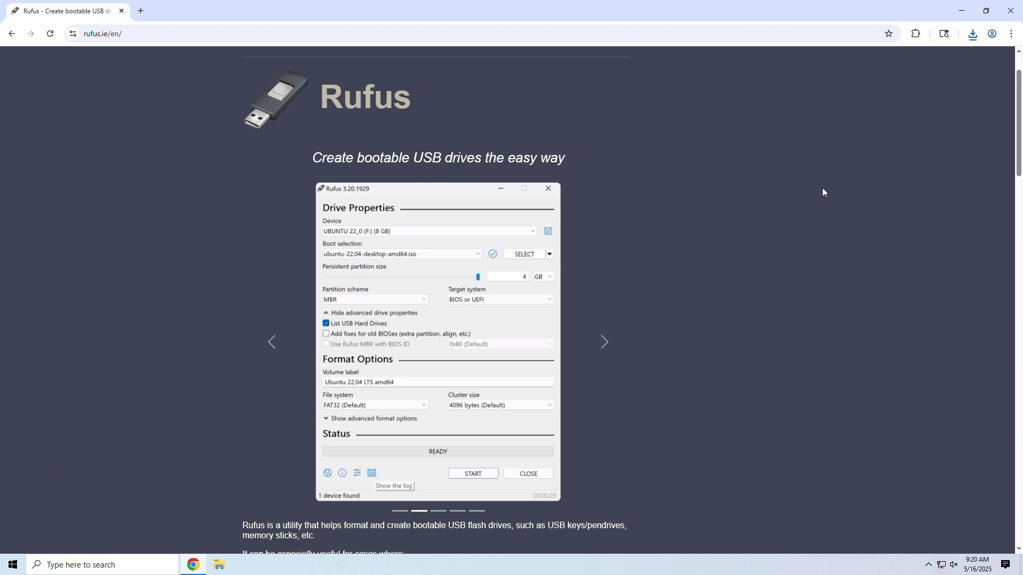
# Step: Download rufus-4.7.exe, the standard Windows x64 release, from rufus.ie
pyautogui.scroll(-9, 823, 188)
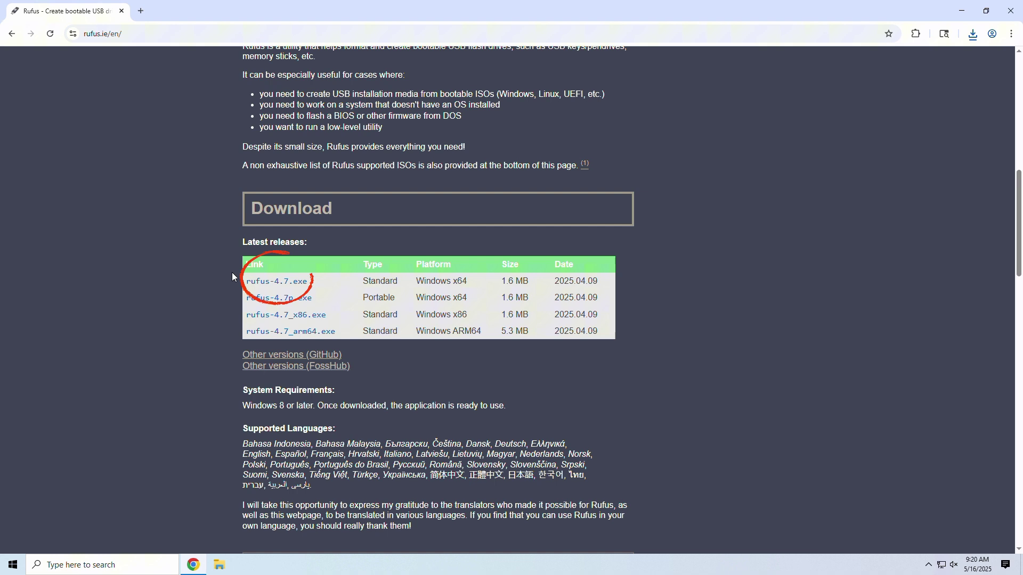
pyautogui.click(266, 286)
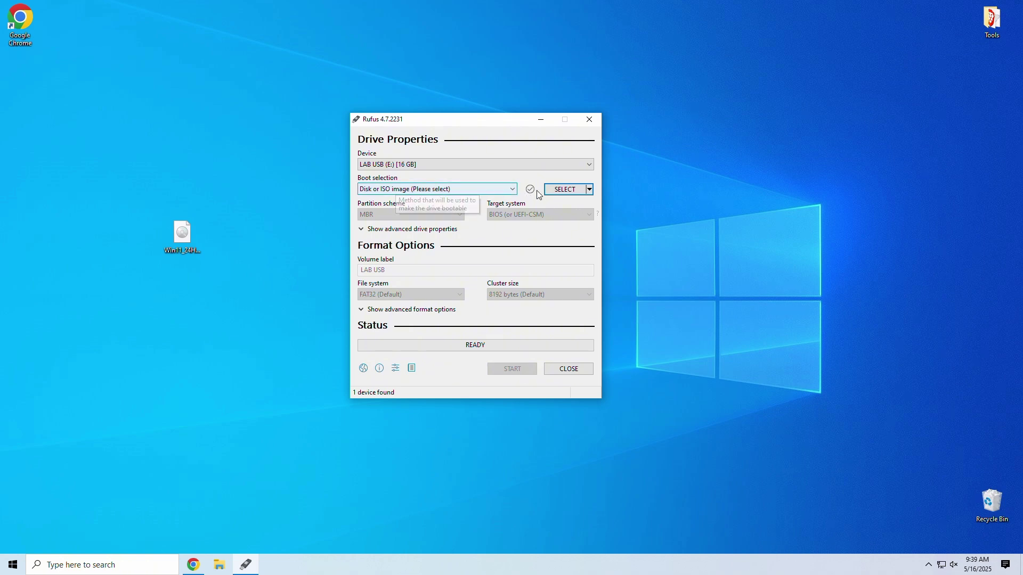
# Step: Load Win11_24H2_English_x64.iso as the Rufus boot image
pyautogui.click(563, 189)
pyautogui.click(534, 217)
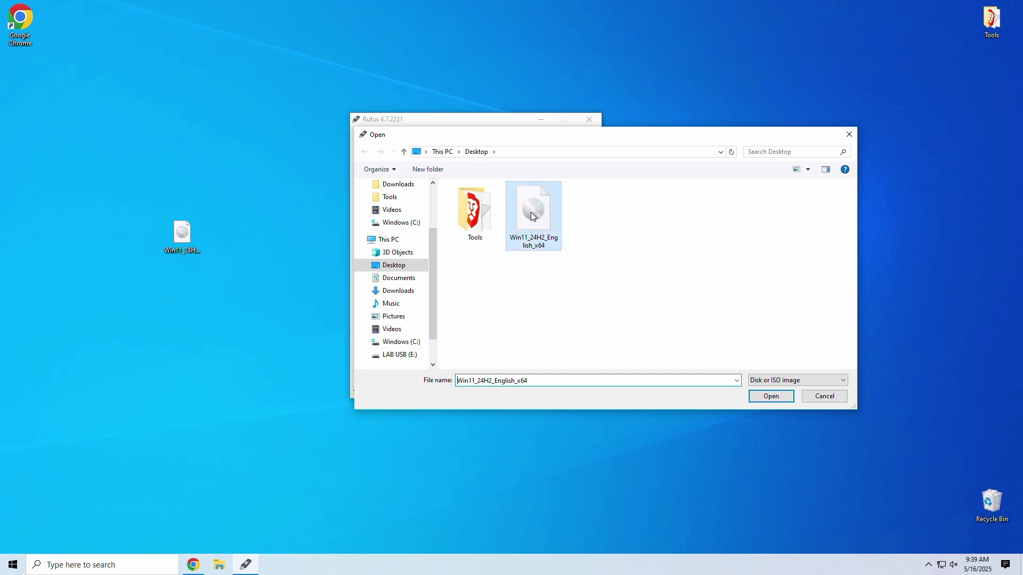
pyautogui.click(772, 397)
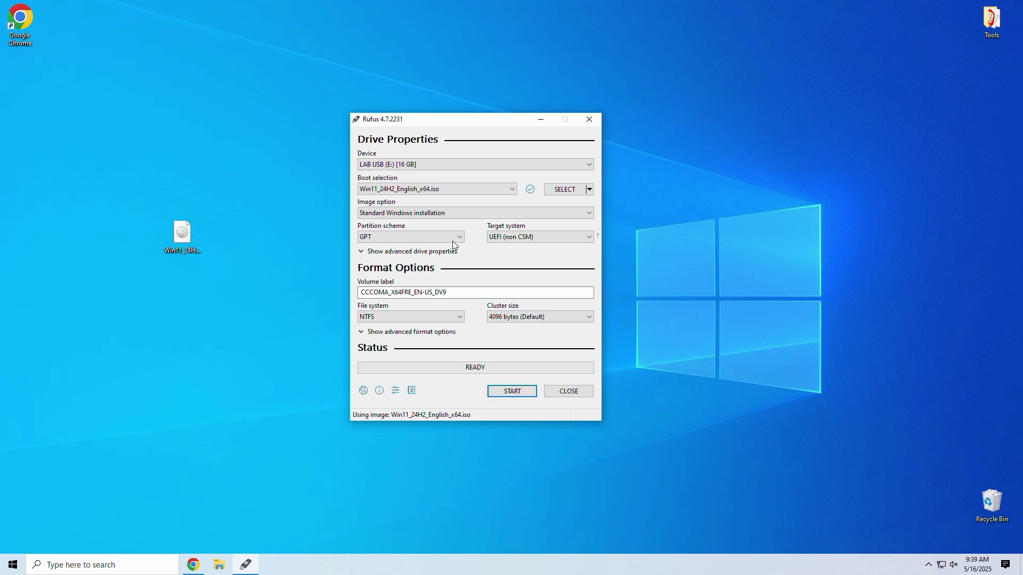
# Step: Set the partition scheme to MBR with BIOS (or UEFI-CSM) as target system
pyautogui.click(455, 241)
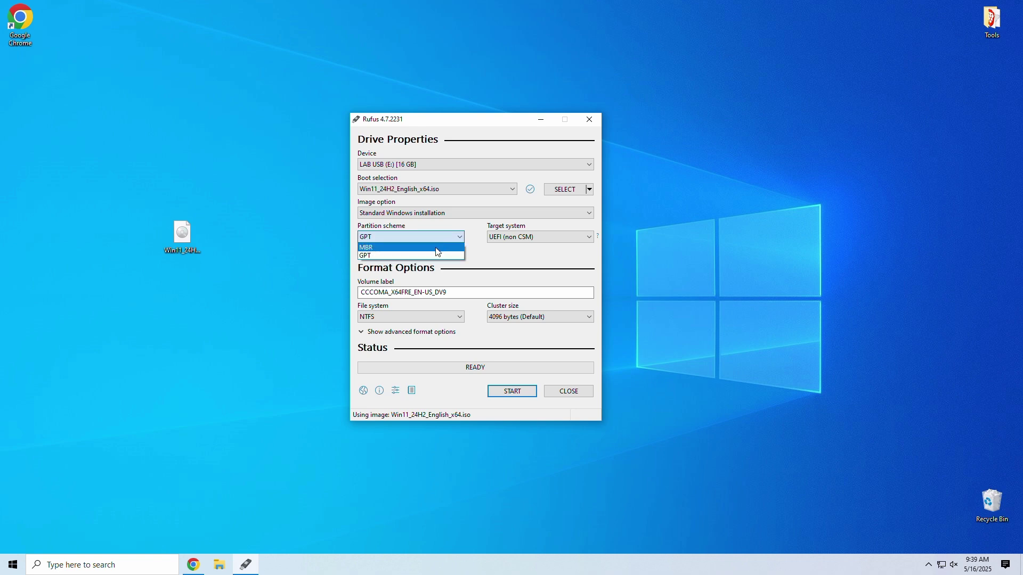
pyautogui.click(437, 249)
pyautogui.click(528, 237)
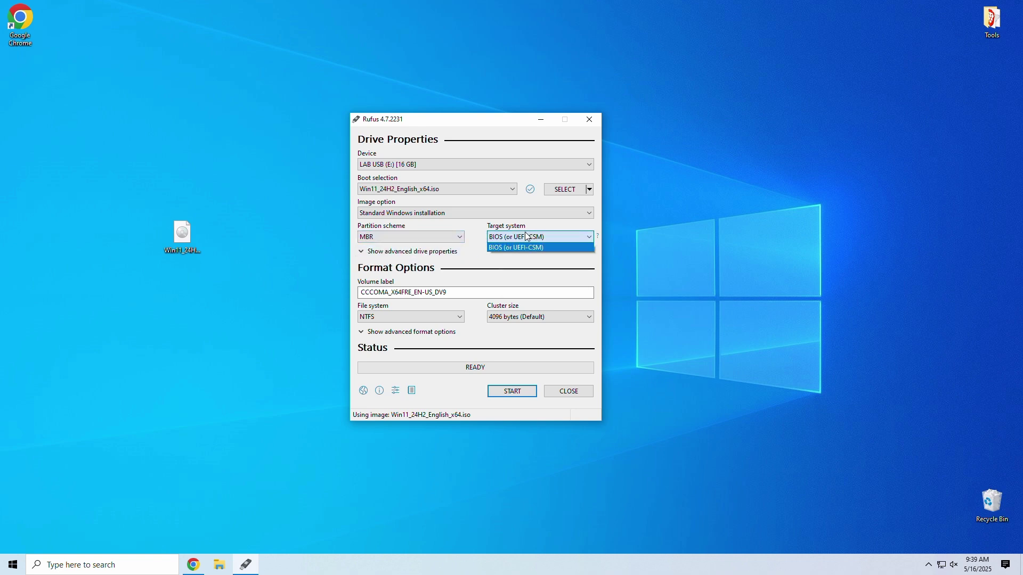
pyautogui.click(514, 261)
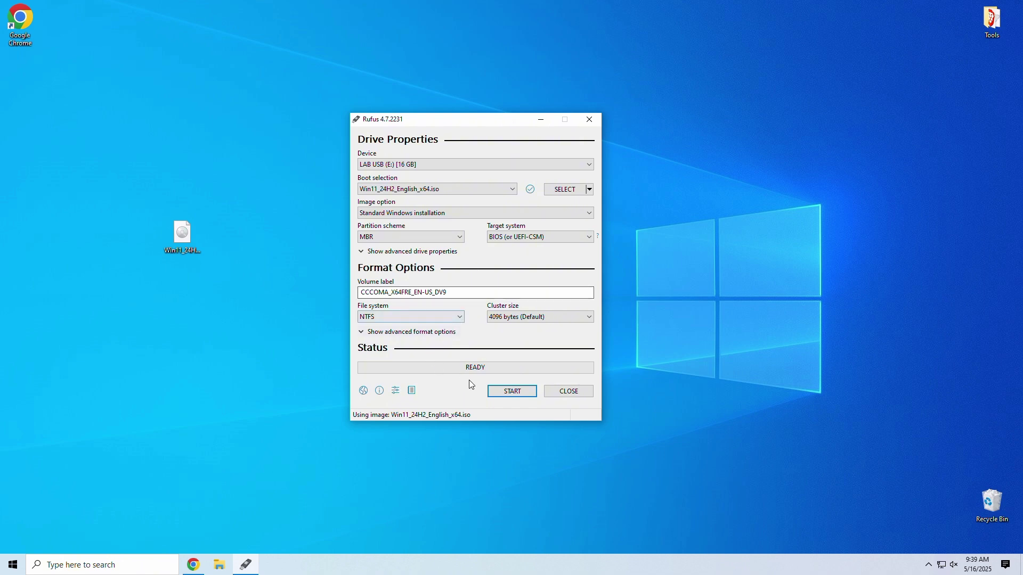
# Step: Start writing with local account 'Lab', copied regional settings, no privacy questions, BitLocker off
pyautogui.click(522, 394)
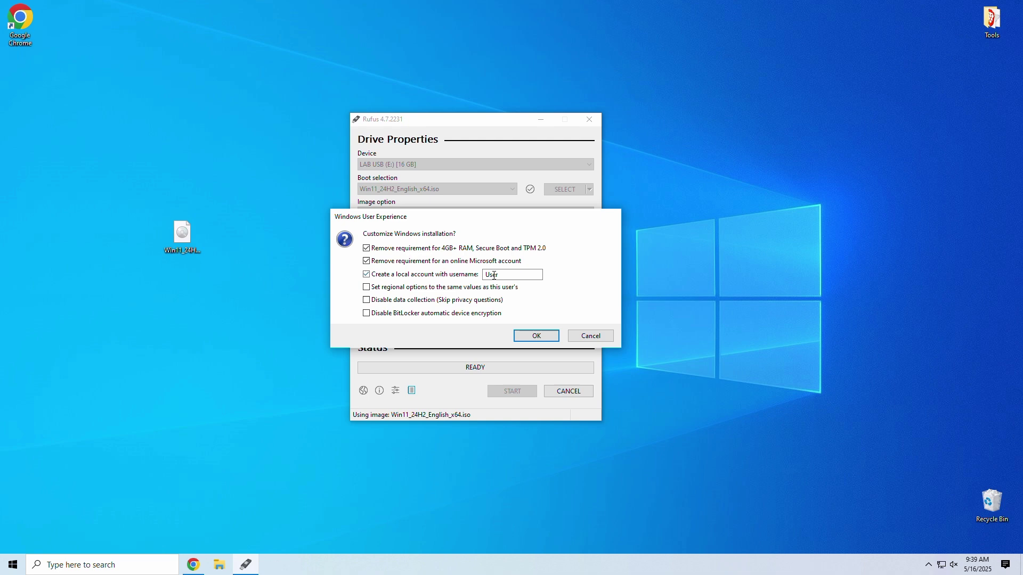
pyautogui.click(446, 276)
pyautogui.moveTo(503, 274); pyautogui.dragTo(478, 280)
pyautogui.write('Lab')
pyautogui.click(421, 288)
pyautogui.click(418, 300)
pyautogui.click(410, 316)
pyautogui.click(530, 338)
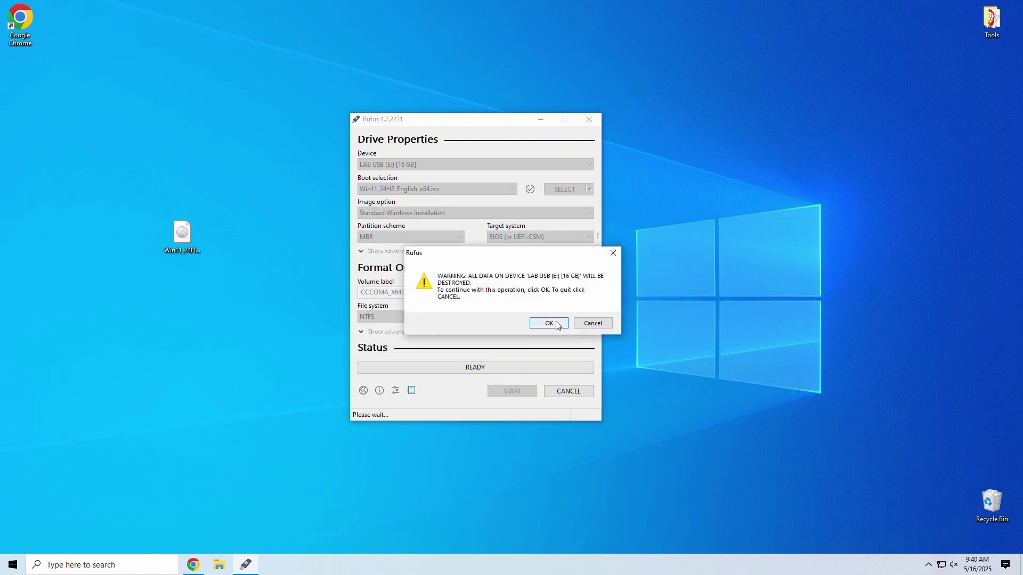
pyautogui.click(548, 323)
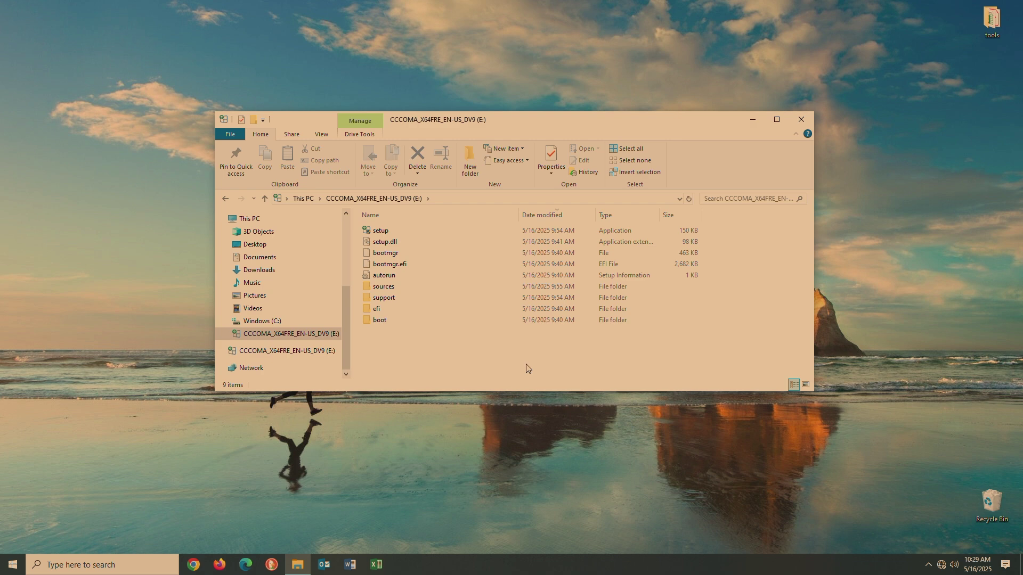
# Step: Run setup from the CCCOMA_X64FRE_EN-US_DV9 USB drive and approve the UAC prompt
pyautogui.click(422, 234)
pyautogui.doubleClick(421, 235)
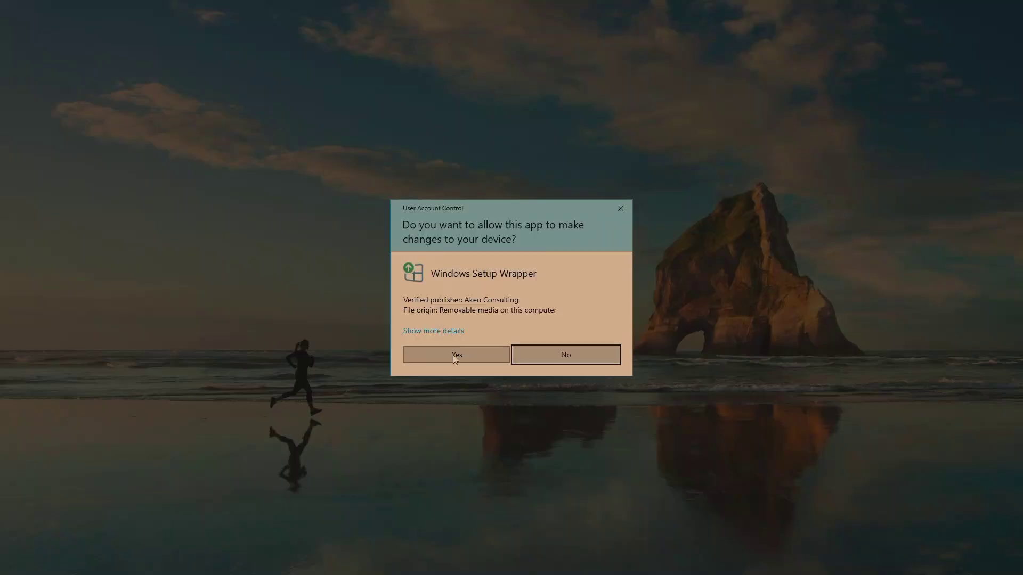
pyautogui.click(455, 355)
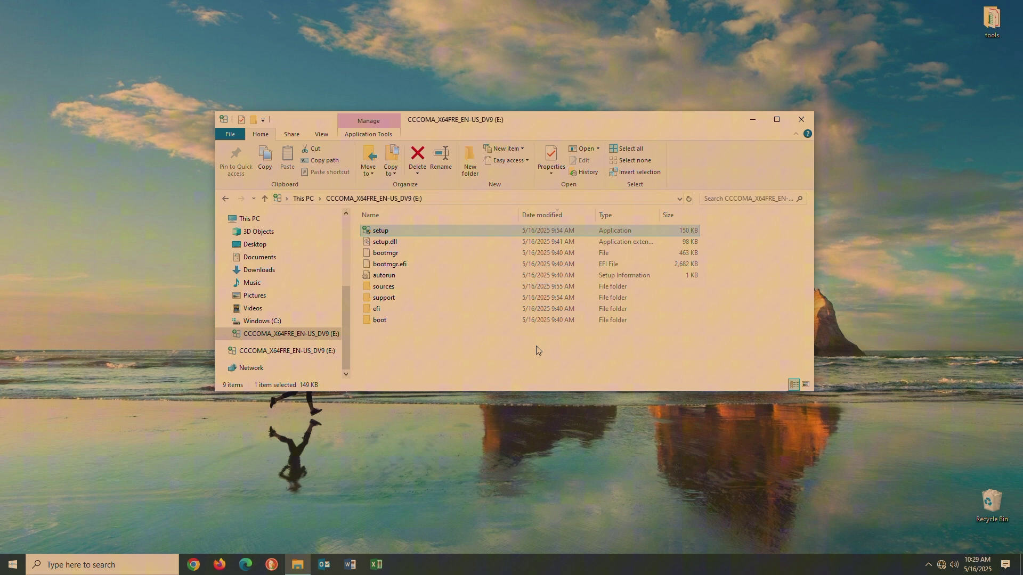
# Step: Accept the license and unsupported-hardware warning, then install the upgrade keeping files and apps
pyautogui.click(802, 123)
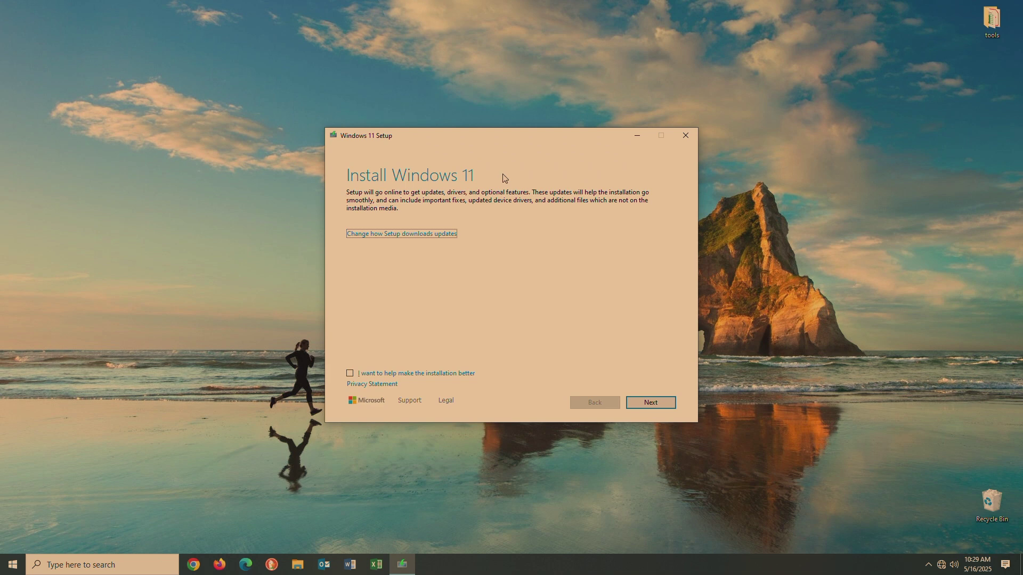
pyautogui.click(662, 404)
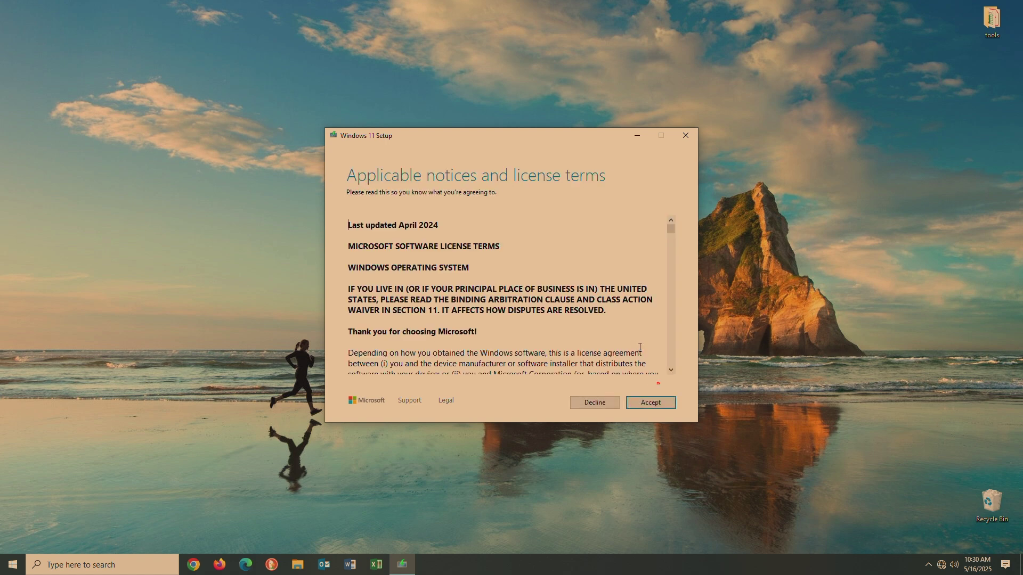
pyautogui.click(650, 403)
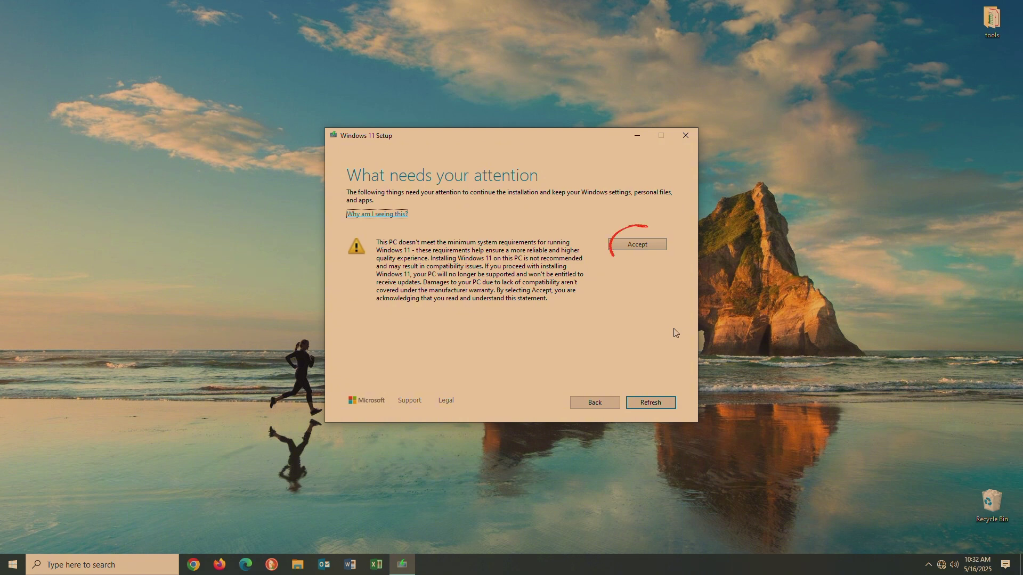
pyautogui.click(650, 248)
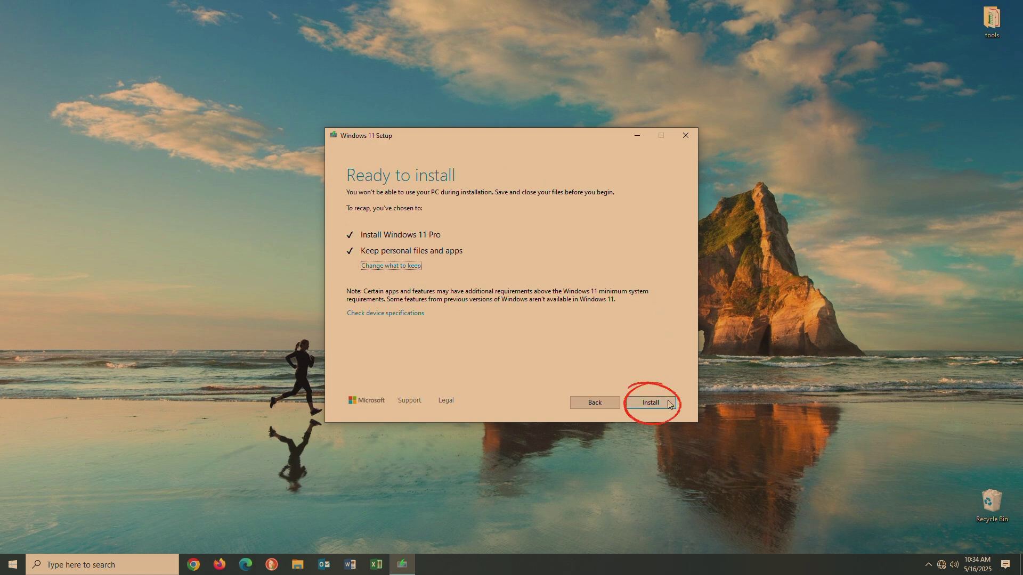
pyautogui.click(651, 402)
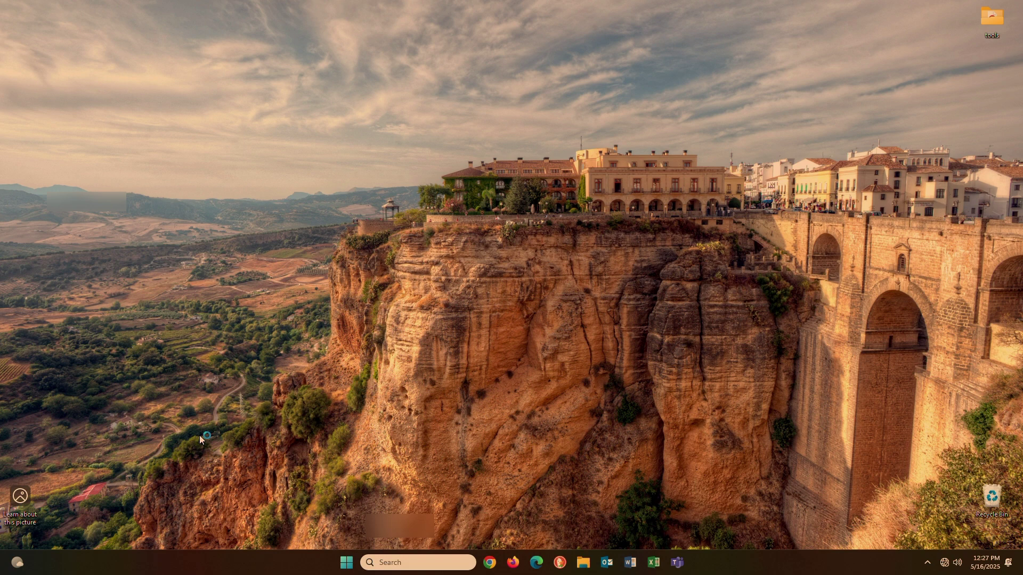
# Step: Run winver to confirm Windows 11 Version 24H2, OS Build 26100.1742
pyautogui.press('super+r')
pyautogui.write('winve')
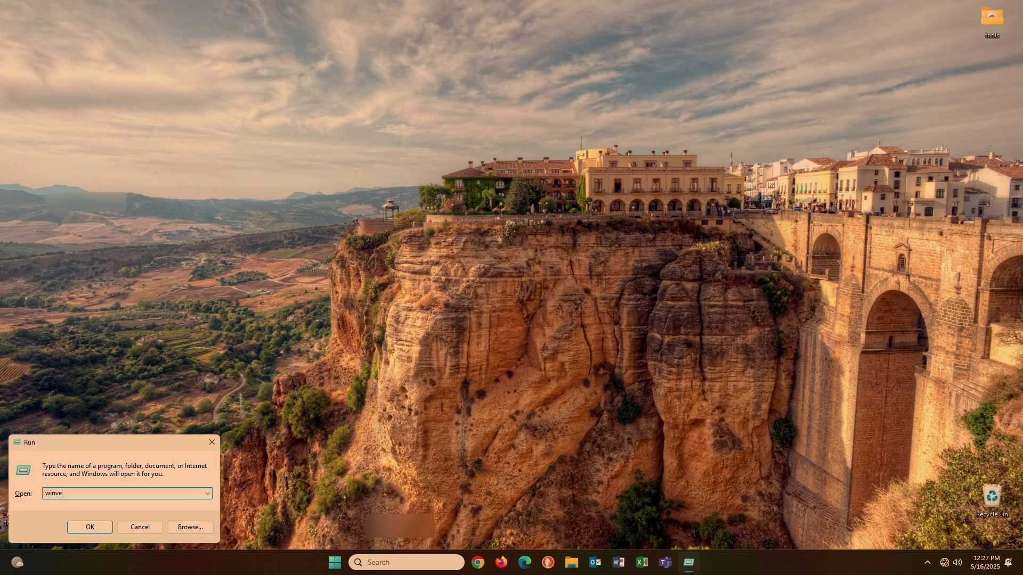
pyautogui.press('Return')
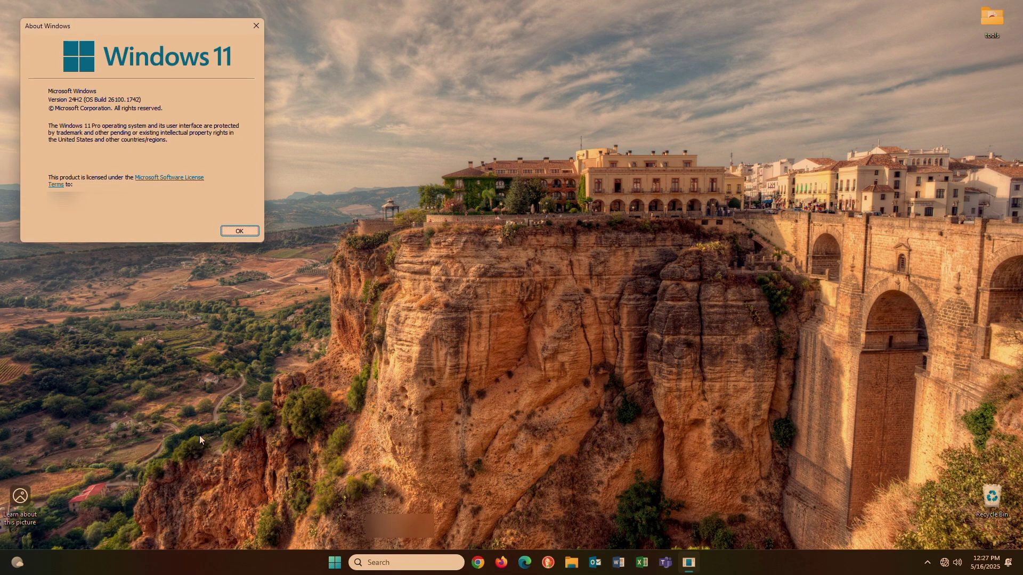